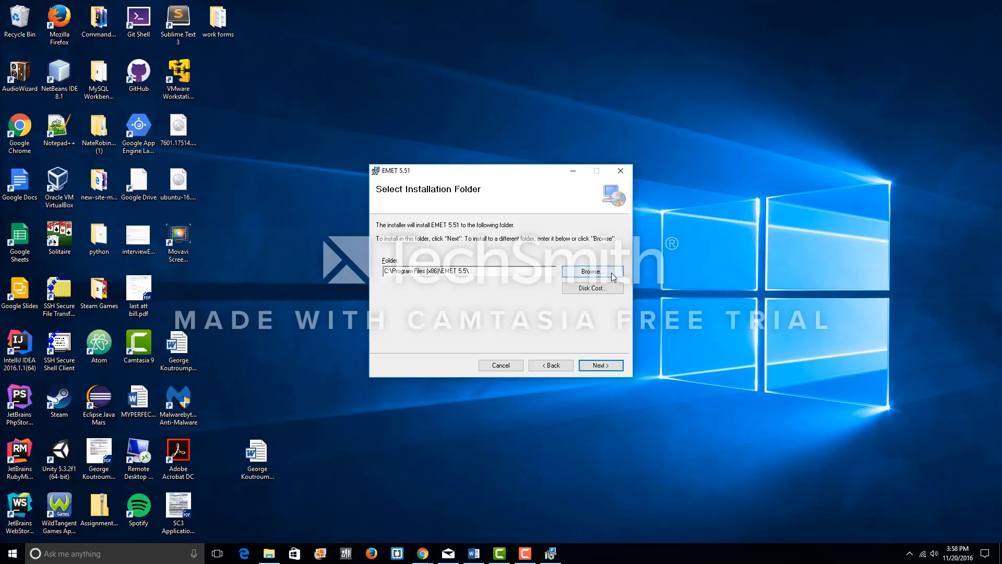
# Install EMET 5.51 into the default EMET 5.5 folder, agreeing to the Microsoft license terms
pyautogui.click(595, 368)
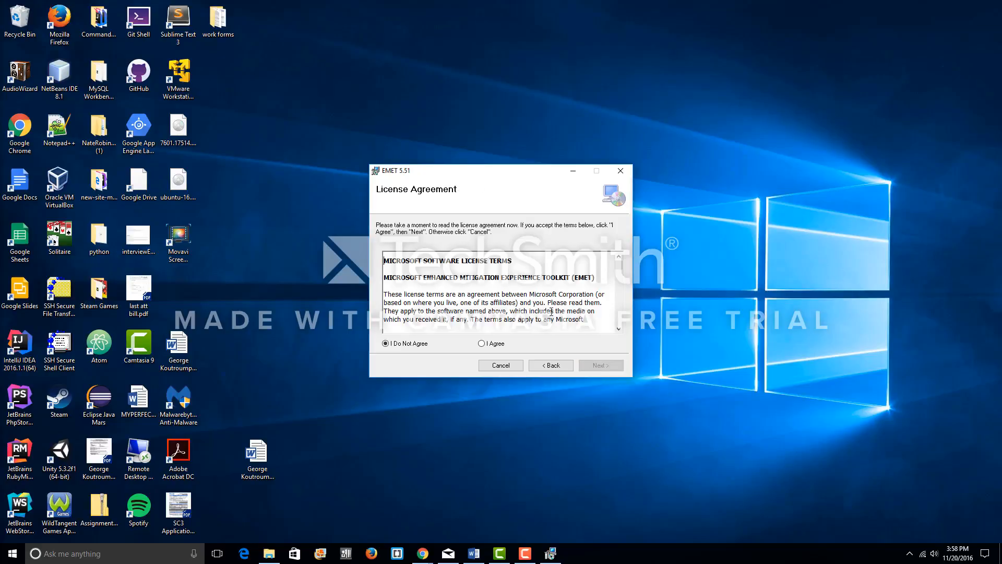
pyautogui.scroll(-5, 548, 309)
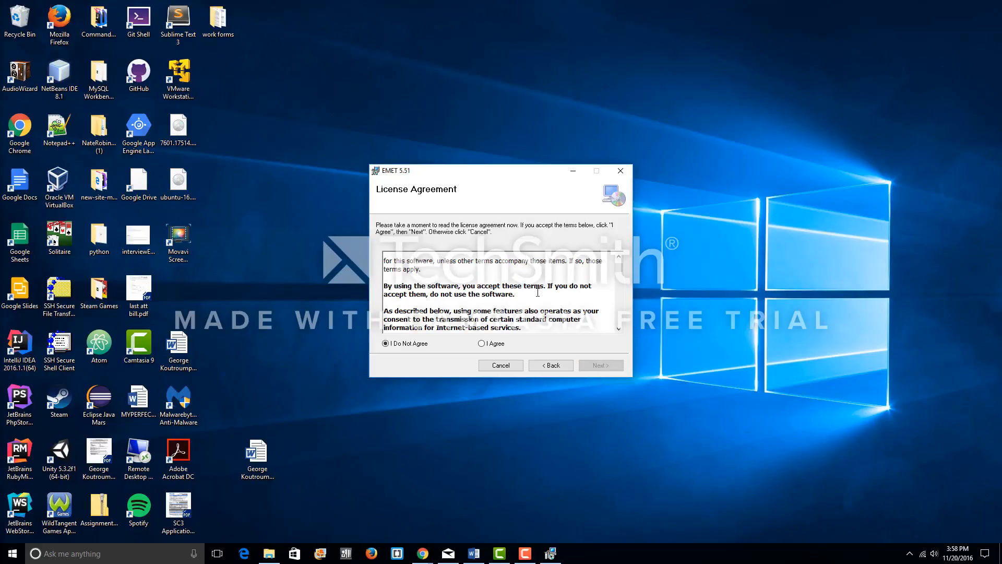
pyautogui.scroll(-5, 476, 282)
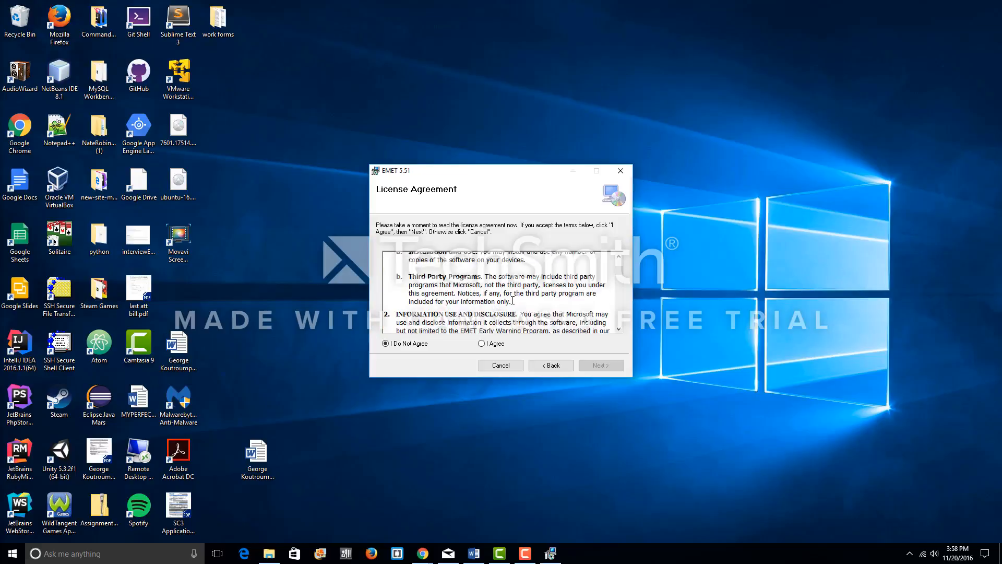
pyautogui.click(483, 344)
pyautogui.click(601, 366)
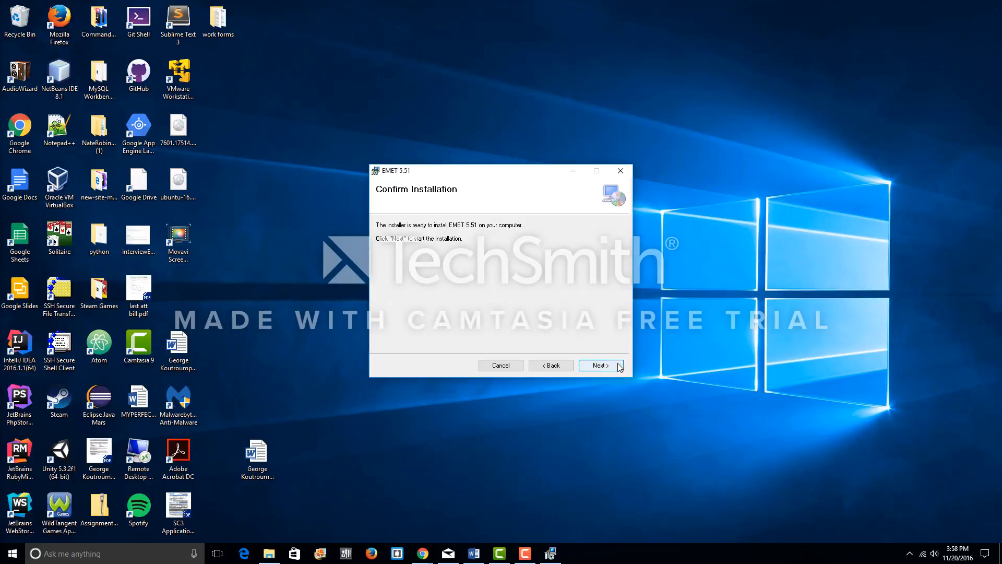
pyautogui.click(597, 365)
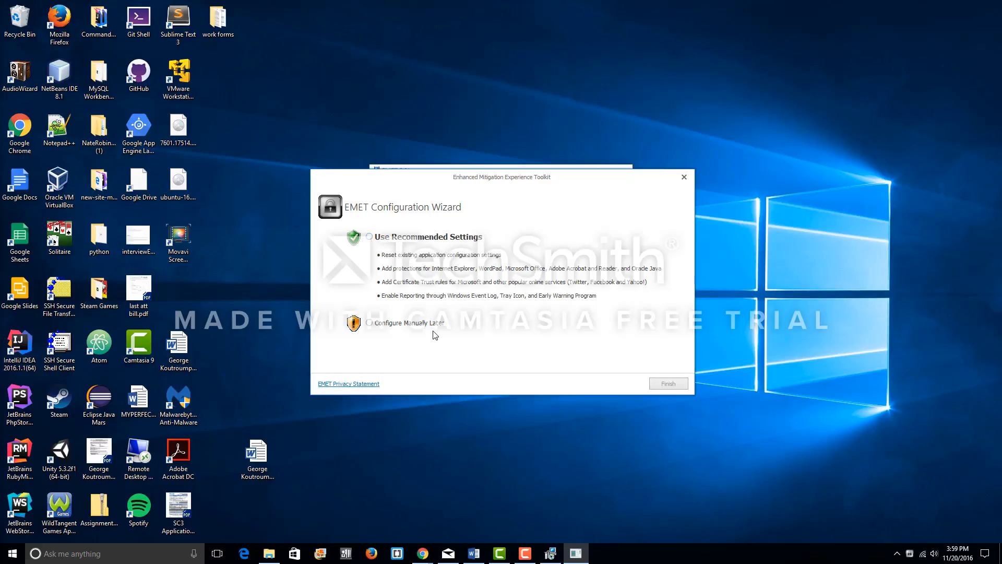
# Finish the EMET Configuration Wizard with the recommended settings and close the installer
pyautogui.click(412, 239)
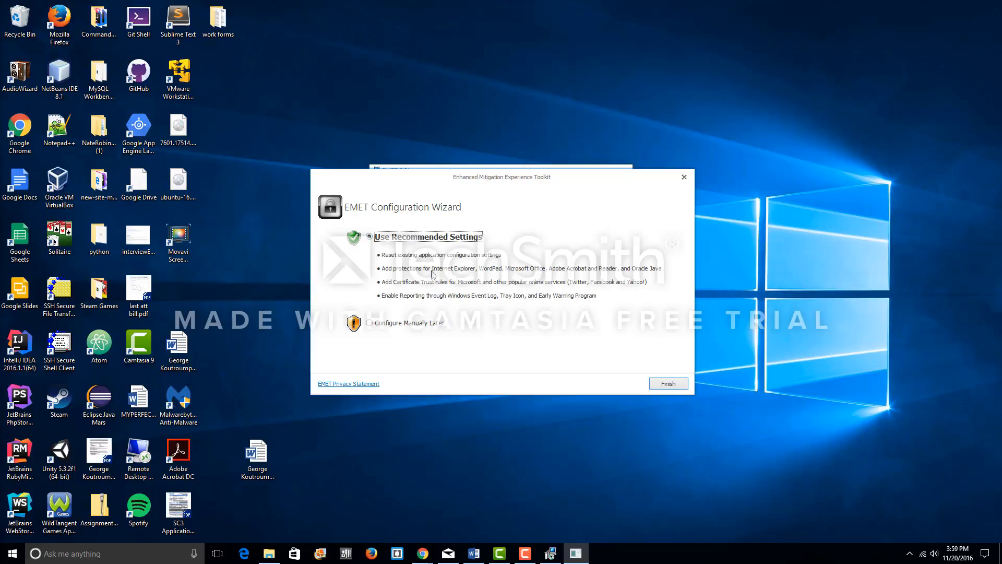
pyautogui.click(657, 385)
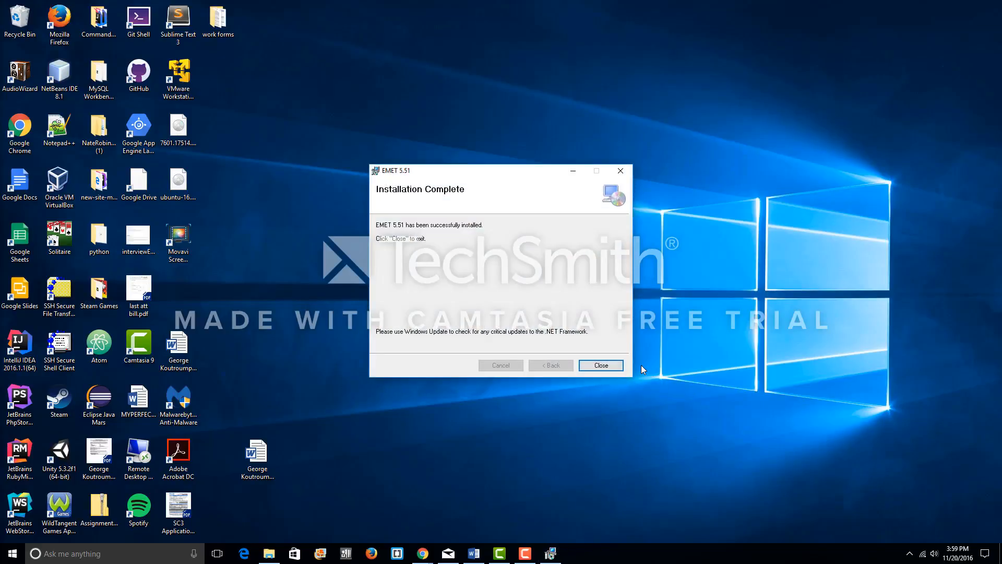
pyautogui.click(603, 365)
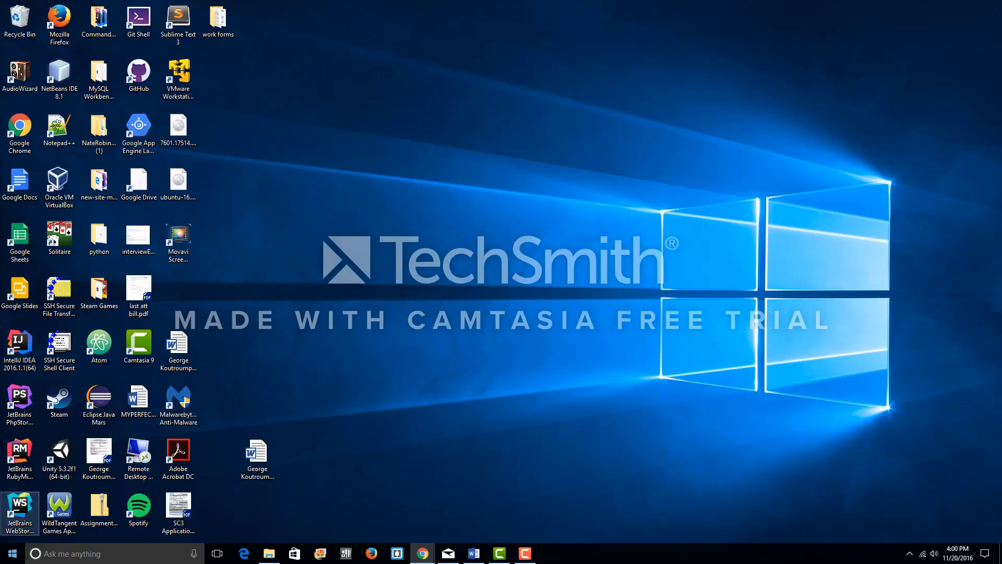
# Search Windows for "emet" and launch the EMET GUI desktop app
pyautogui.click(12, 554)
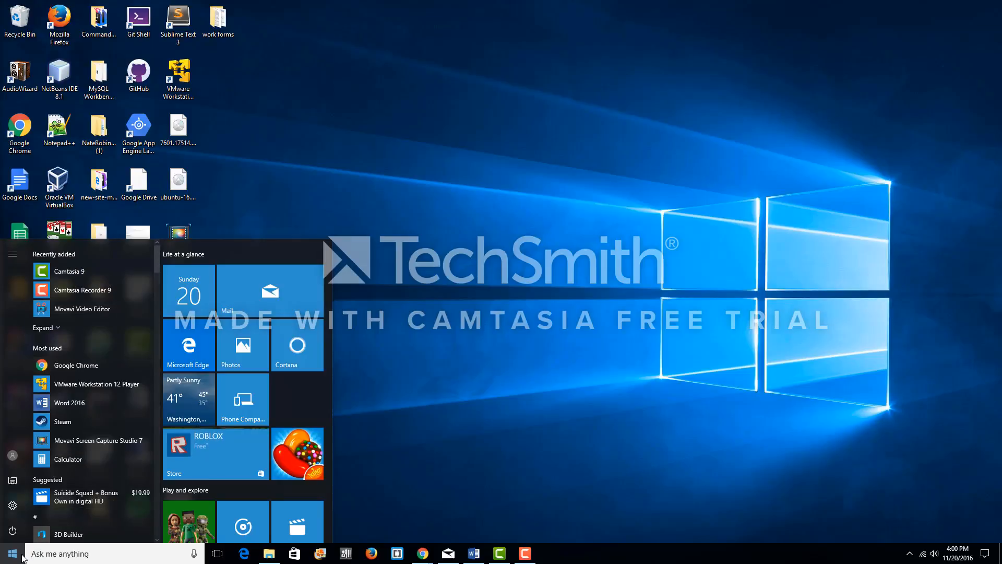
pyautogui.click(72, 556)
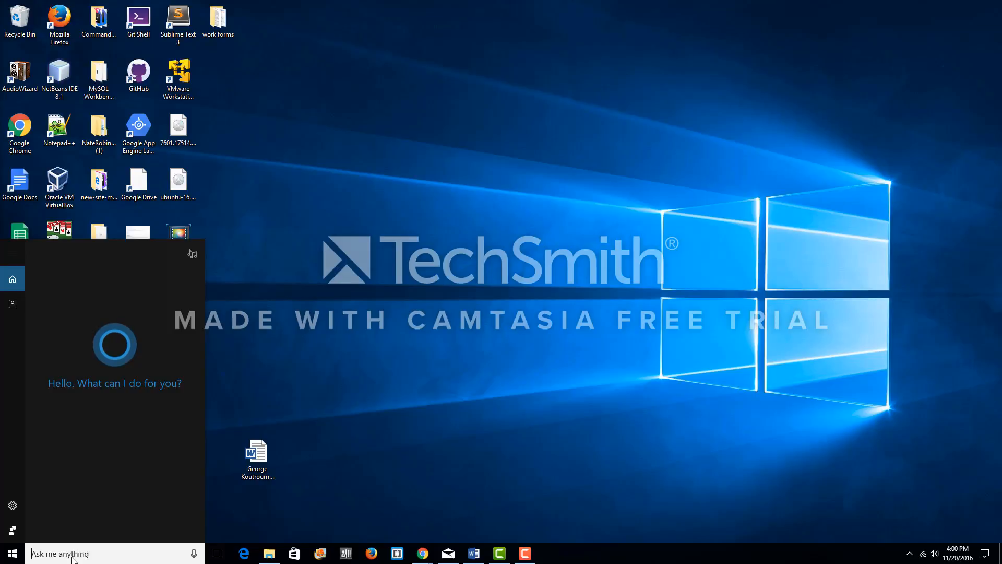
pyautogui.write('enet')
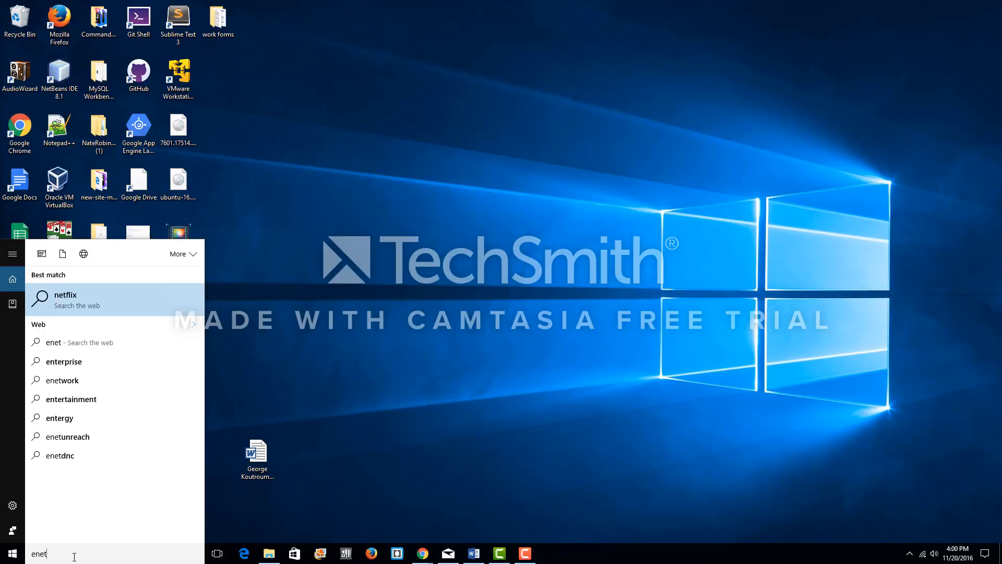
pyautogui.press('BackSpace')
pyautogui.press('BackSpace')
pyautogui.press('BackSpace')
pyautogui.write('met')
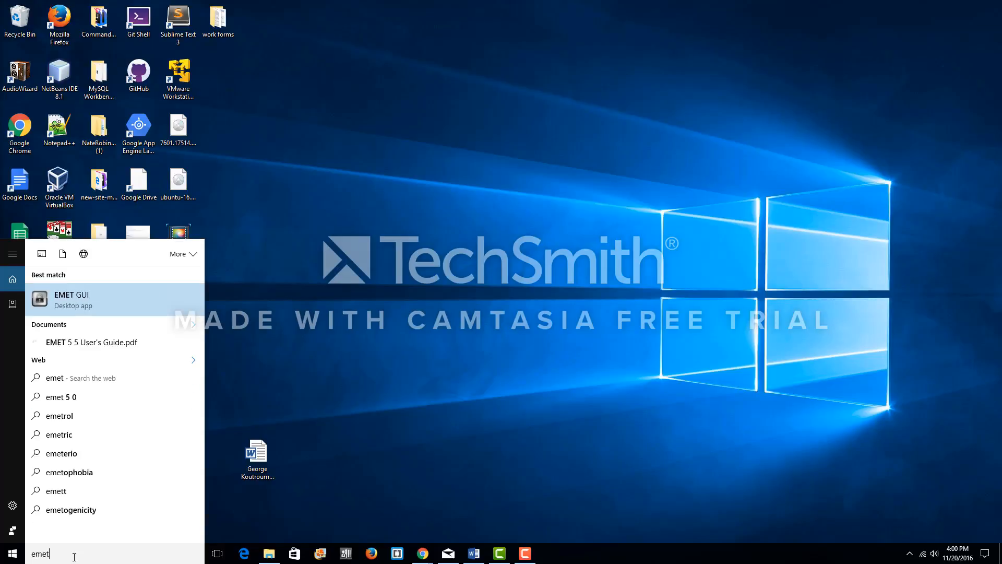
pyautogui.click(127, 296)
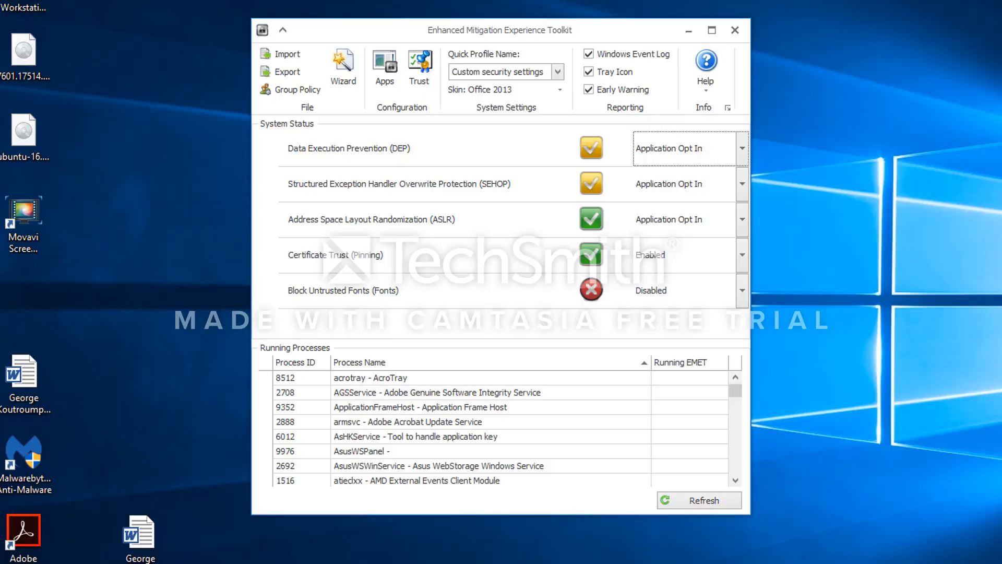
# View the protection profile files offered for importing settings, and cancel without importing any
pyautogui.click(282, 55)
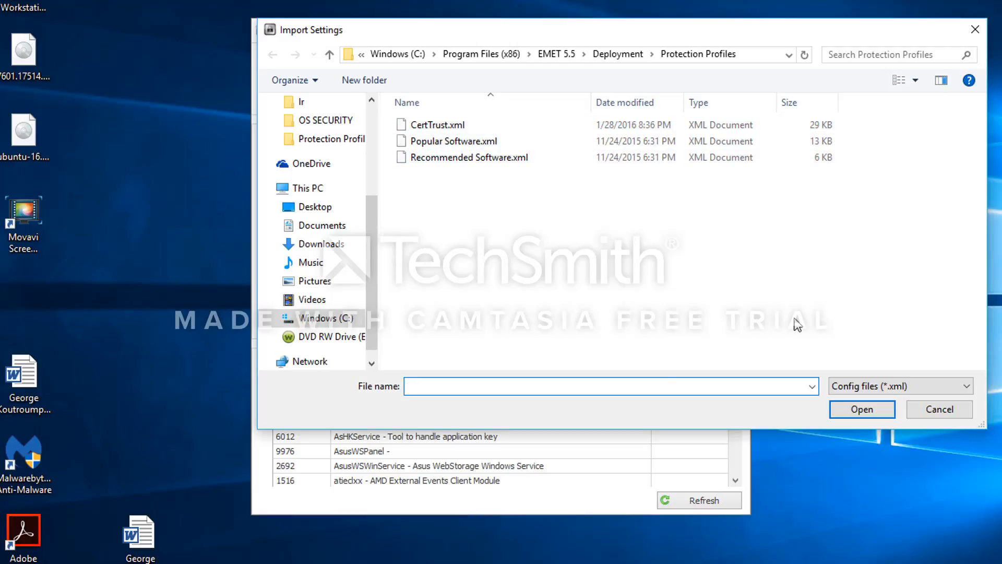
pyautogui.click(940, 409)
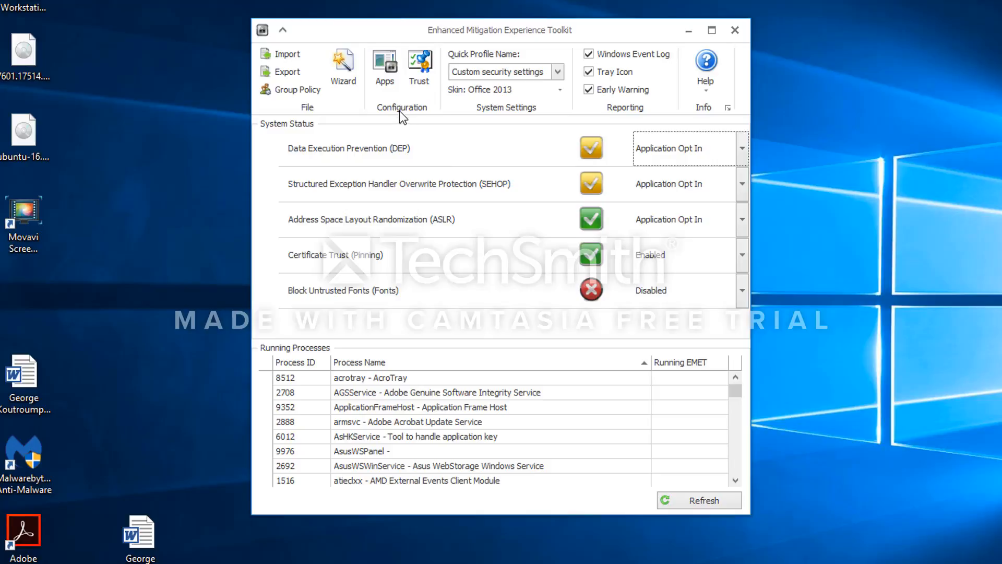
# Open the application mitigation configuration and start adding an application
pyautogui.click(384, 75)
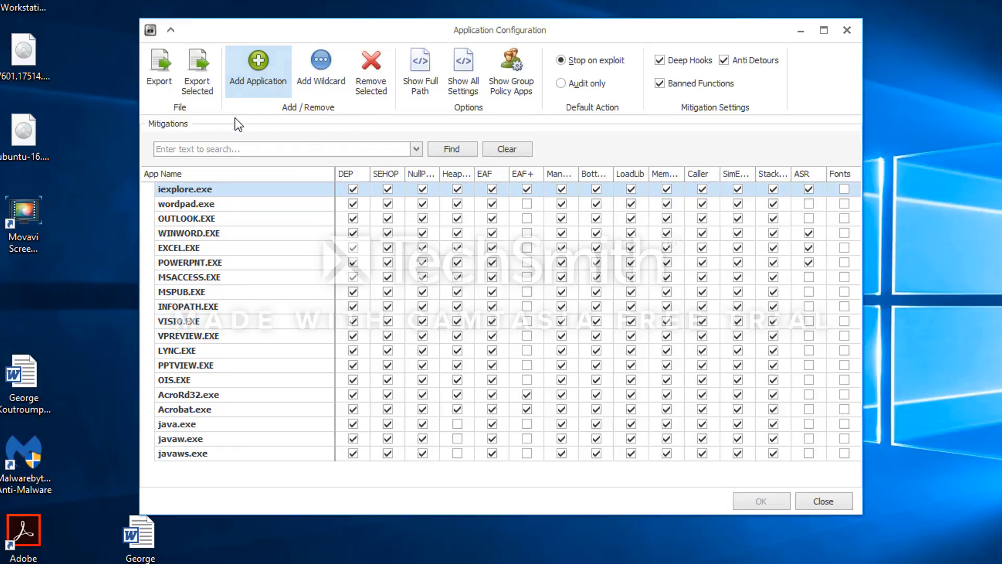
pyautogui.click(264, 87)
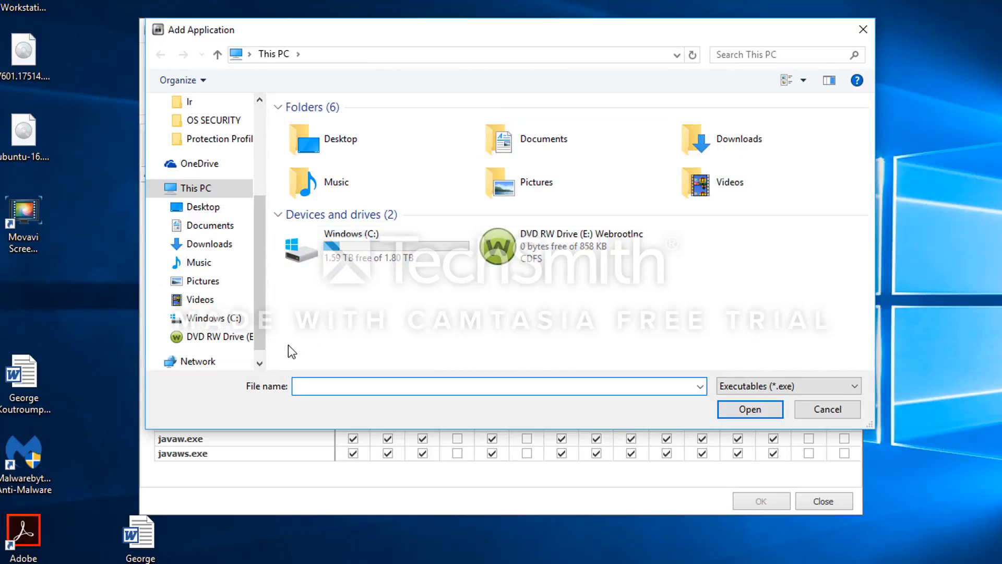
pyautogui.click(209, 230)
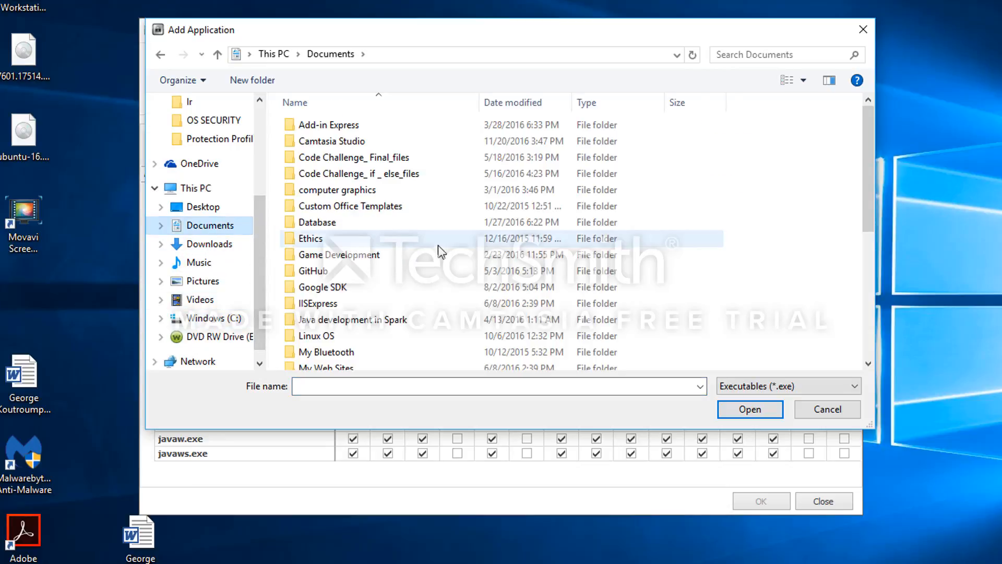
pyautogui.scroll(-1, 443, 251)
pyautogui.scroll(1, 443, 251)
pyautogui.scroll(-3, 282, 252)
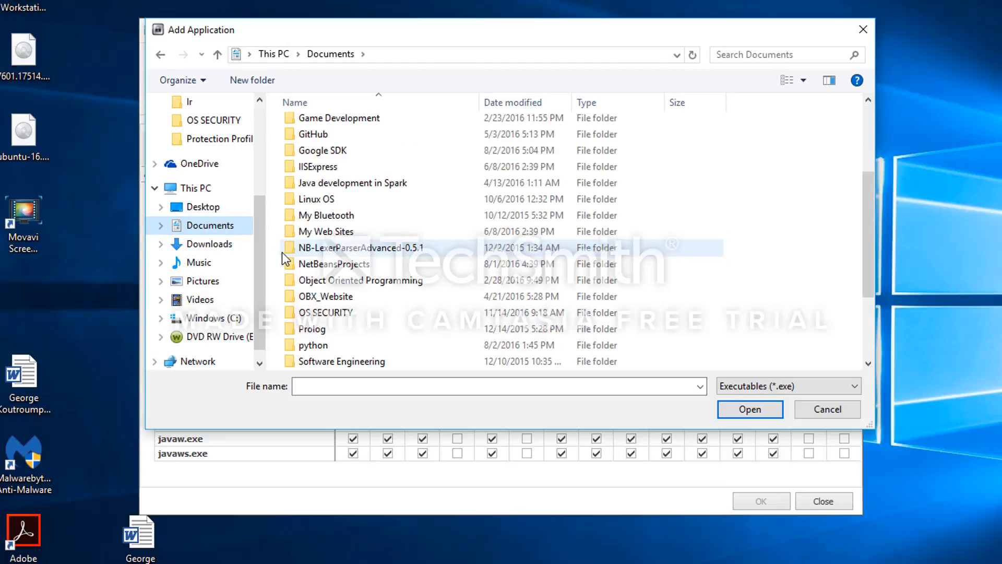
pyautogui.scroll(3, 279, 252)
pyautogui.scroll(-2, 407, 279)
pyautogui.scroll(-2, 407, 279)
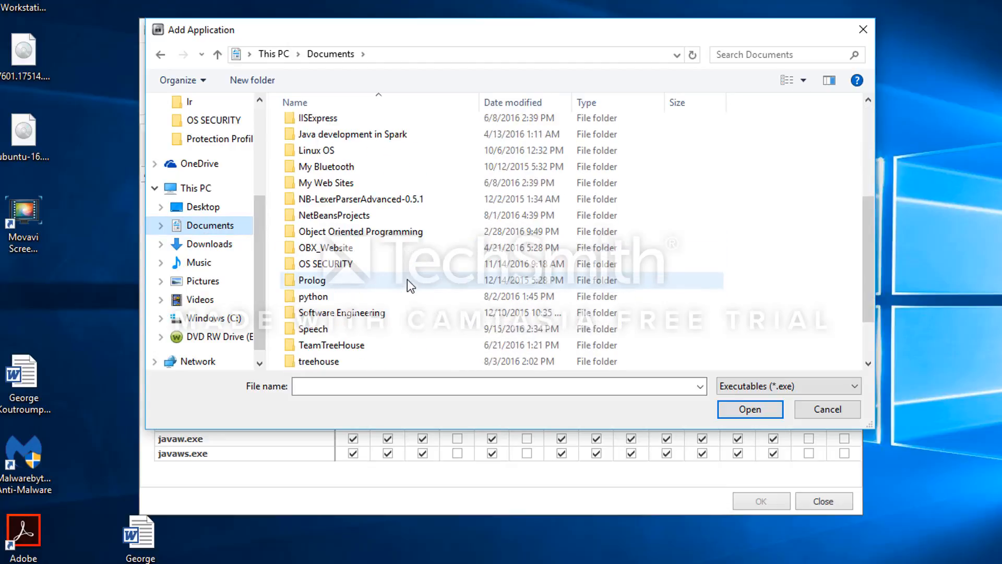
pyautogui.scroll(4, 407, 280)
pyautogui.click(208, 189)
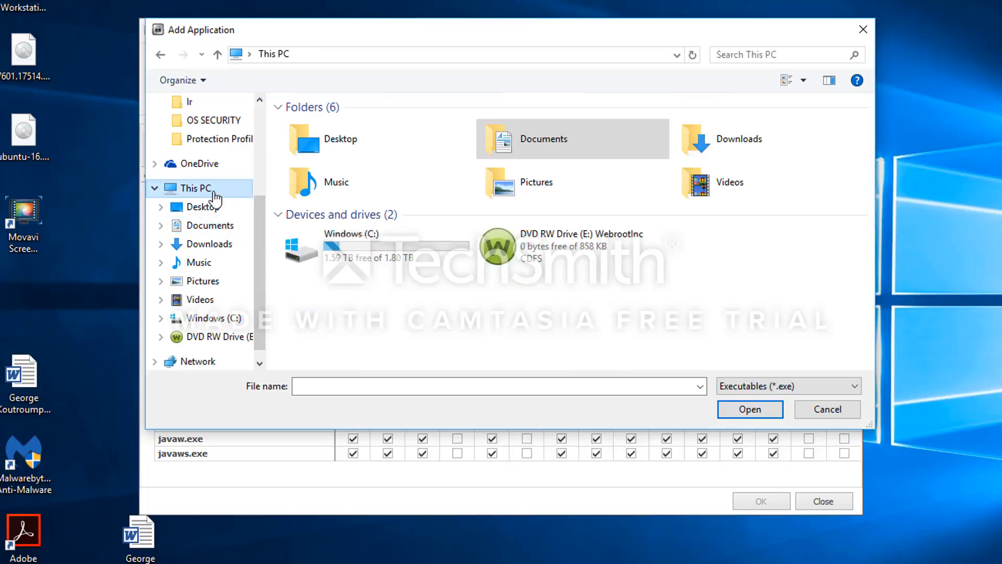
# Add chrome.exe from C:\Program Files (x86)\Google\Chrome\Application to the protected applications
pyautogui.doubleClick(398, 240)
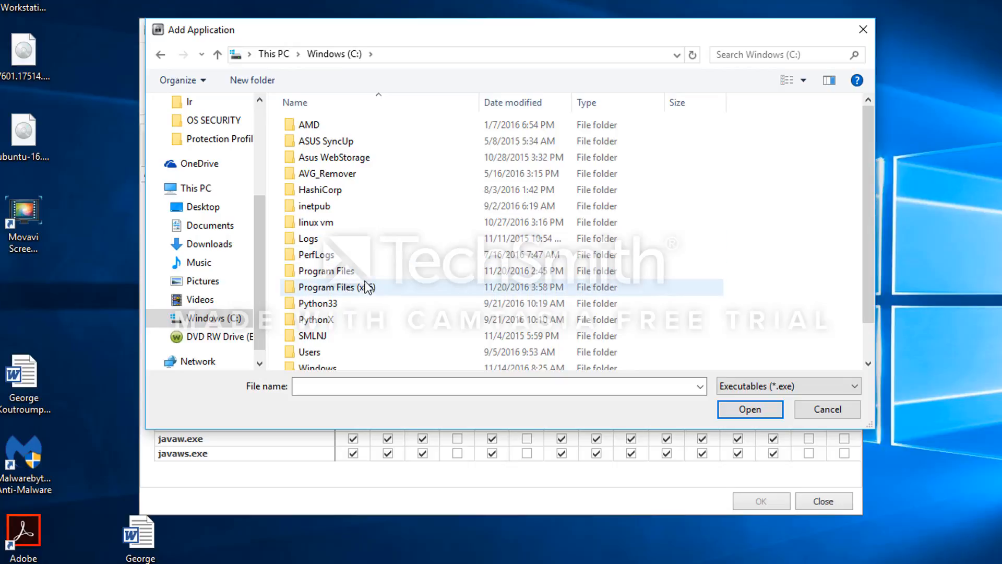
pyautogui.doubleClick(334, 287)
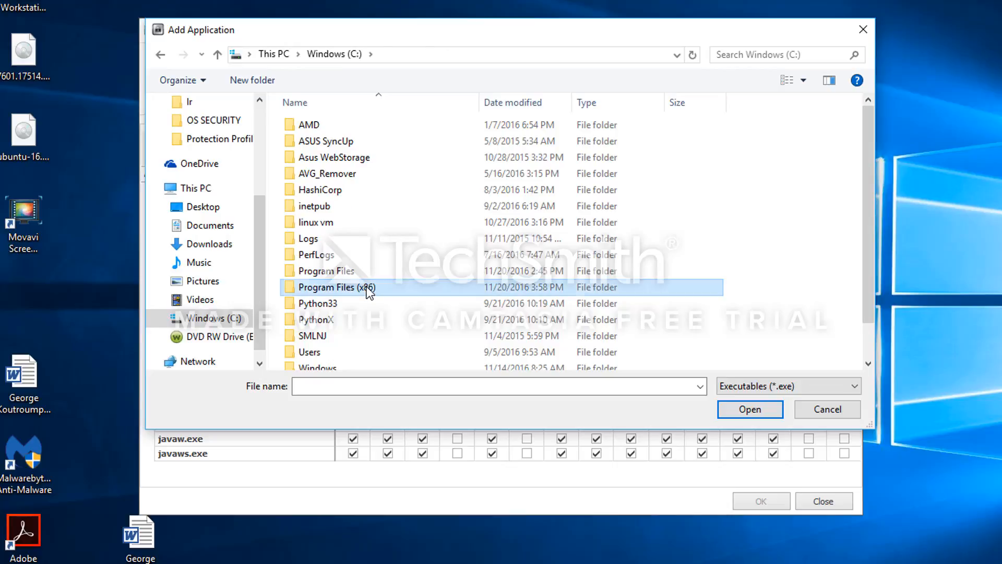
pyautogui.scroll(-3, 370, 293)
pyautogui.scroll(-2, 370, 292)
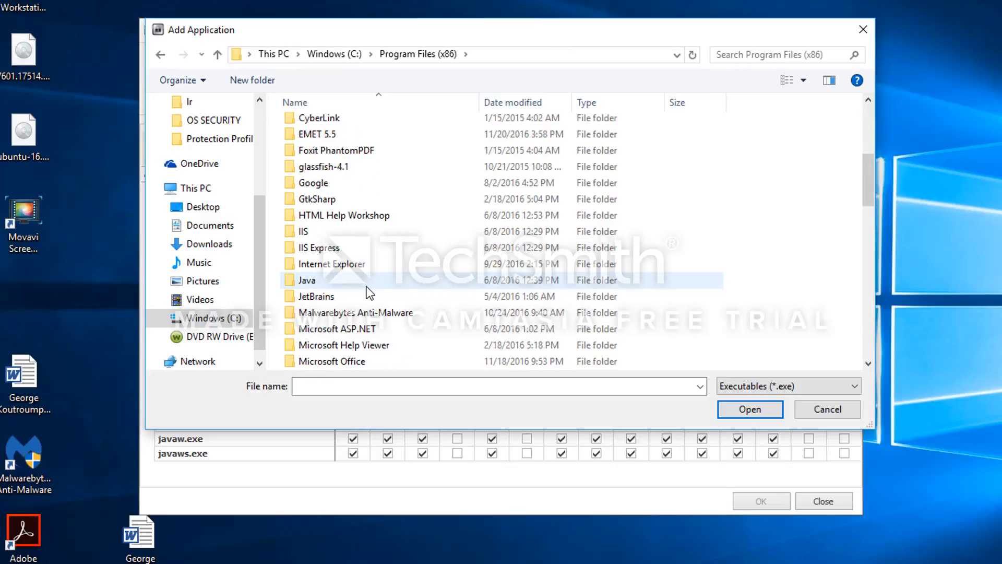
pyautogui.doubleClick(361, 182)
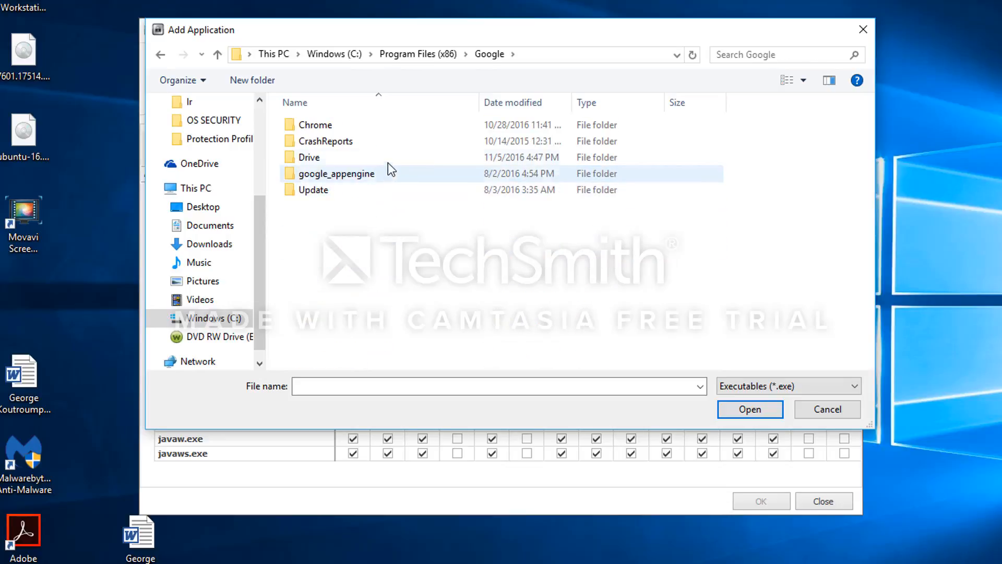
pyautogui.doubleClick(392, 126)
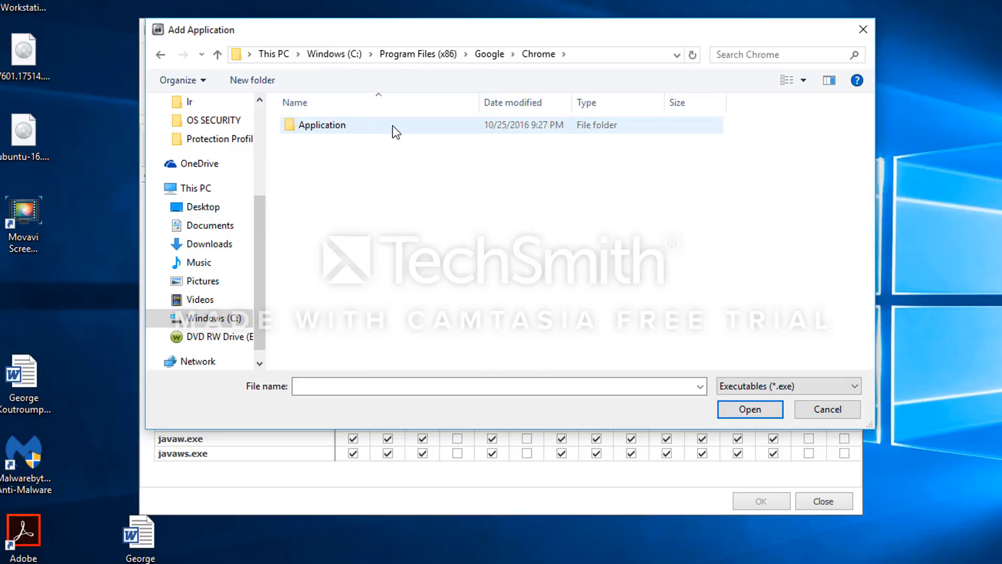
pyautogui.doubleClick(393, 125)
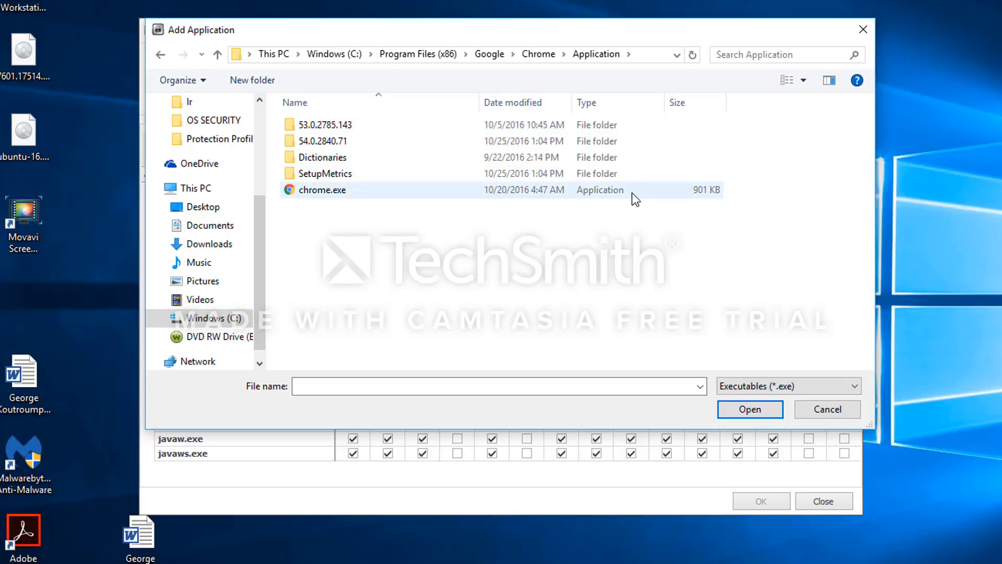
pyautogui.doubleClick(569, 195)
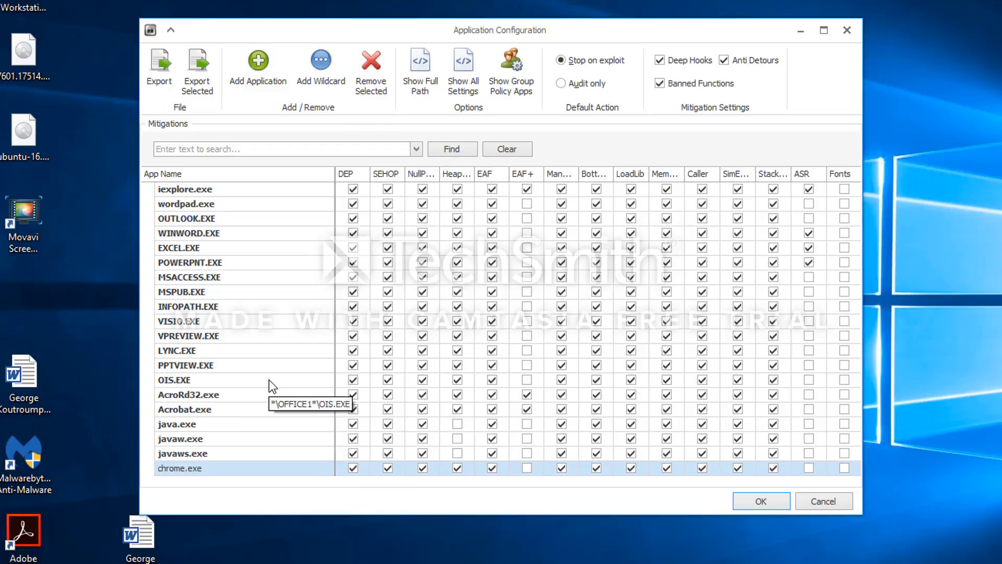
# Add the GitHub application from the Desktop folder to the protected applications and save the application configuration
pyautogui.click(270, 51)
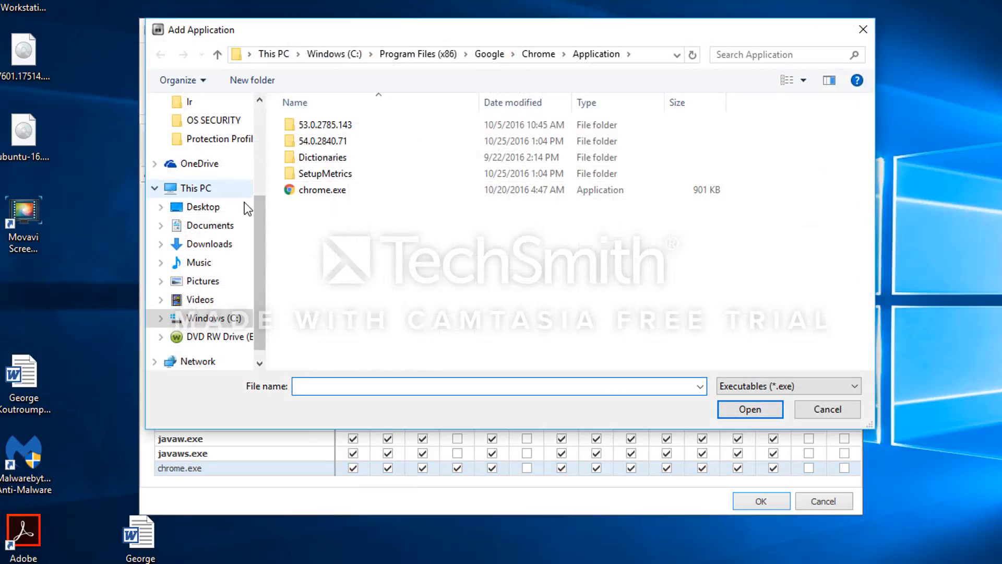
pyautogui.click(205, 210)
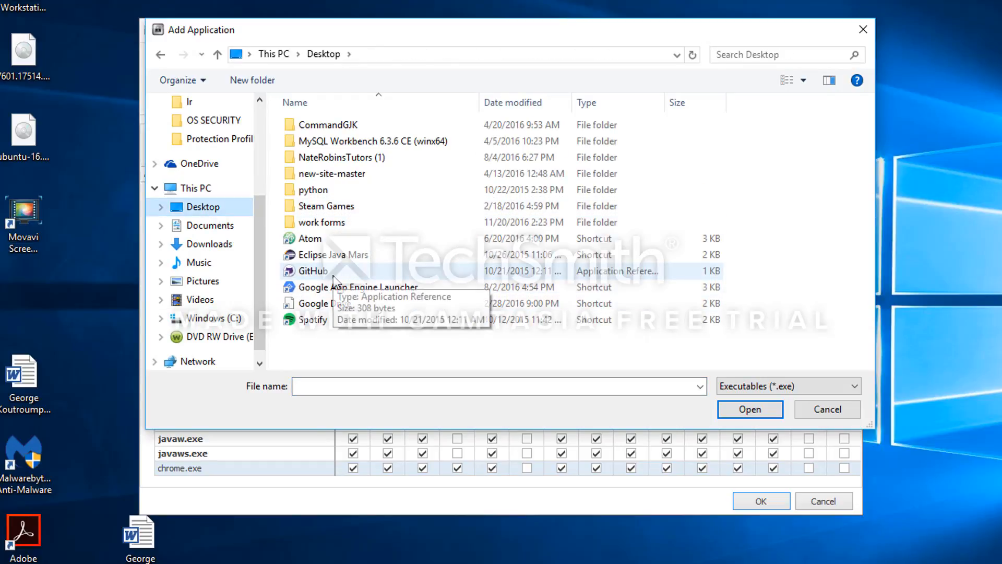
pyautogui.doubleClick(333, 271)
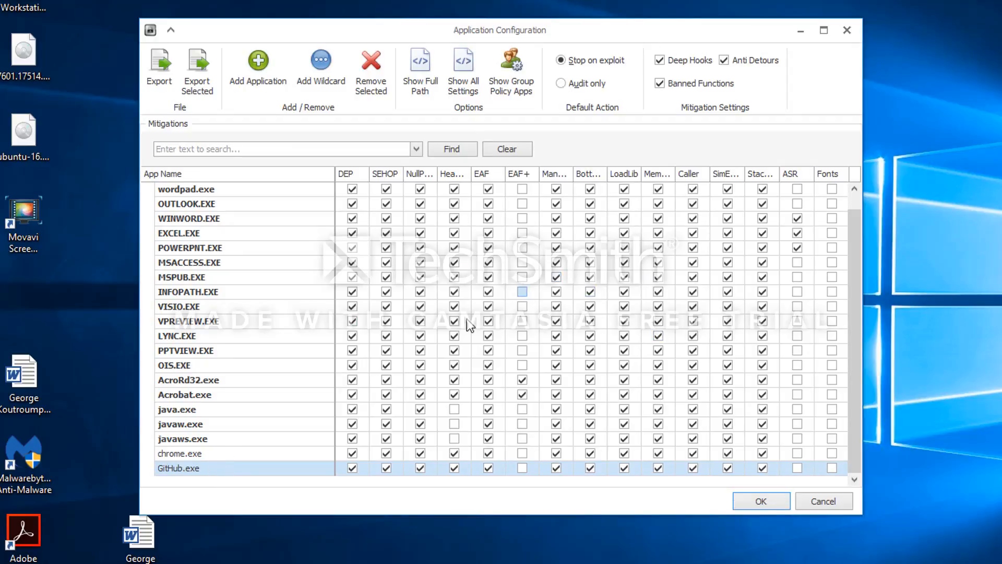
pyautogui.click(745, 503)
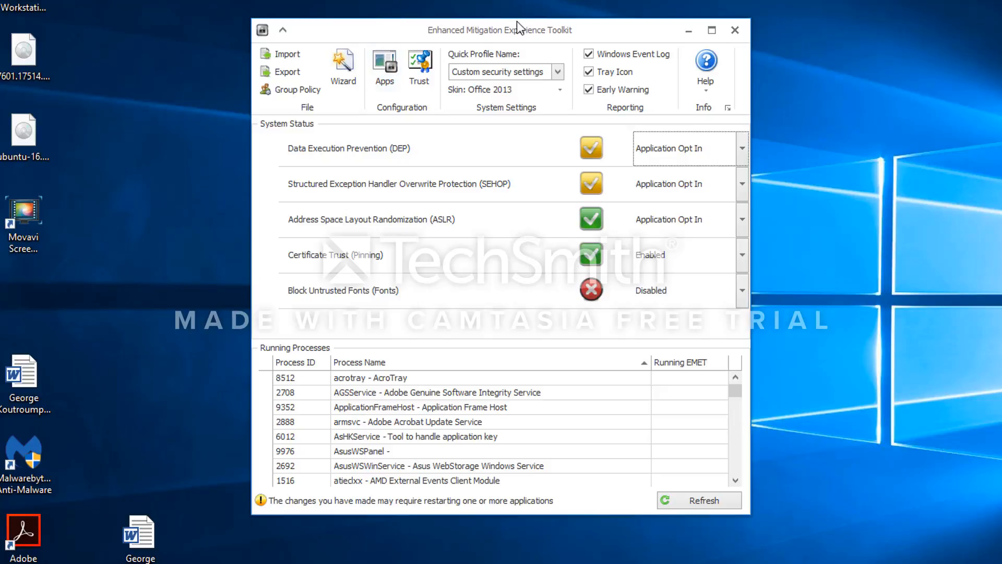
pyautogui.click(418, 75)
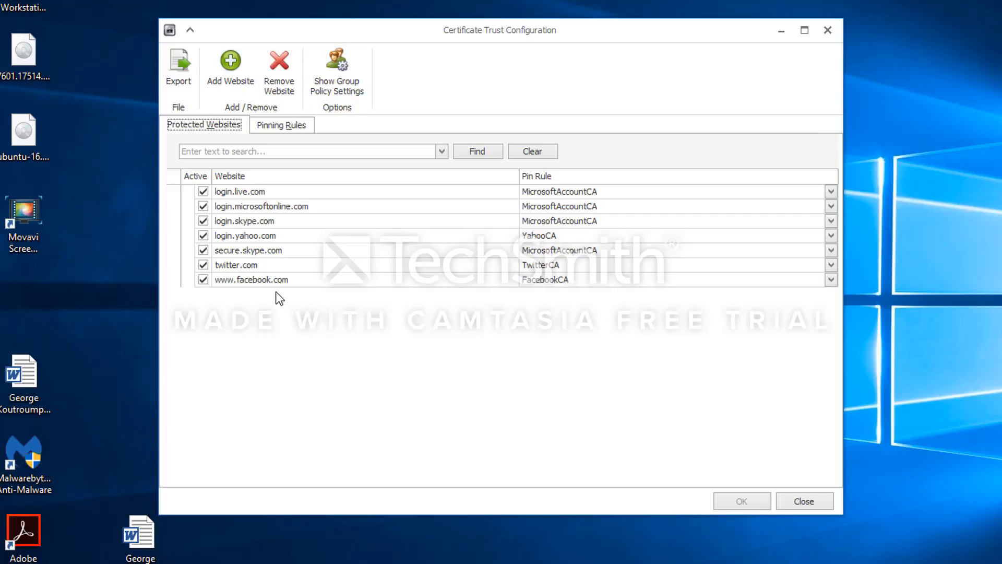
pyautogui.click(231, 68)
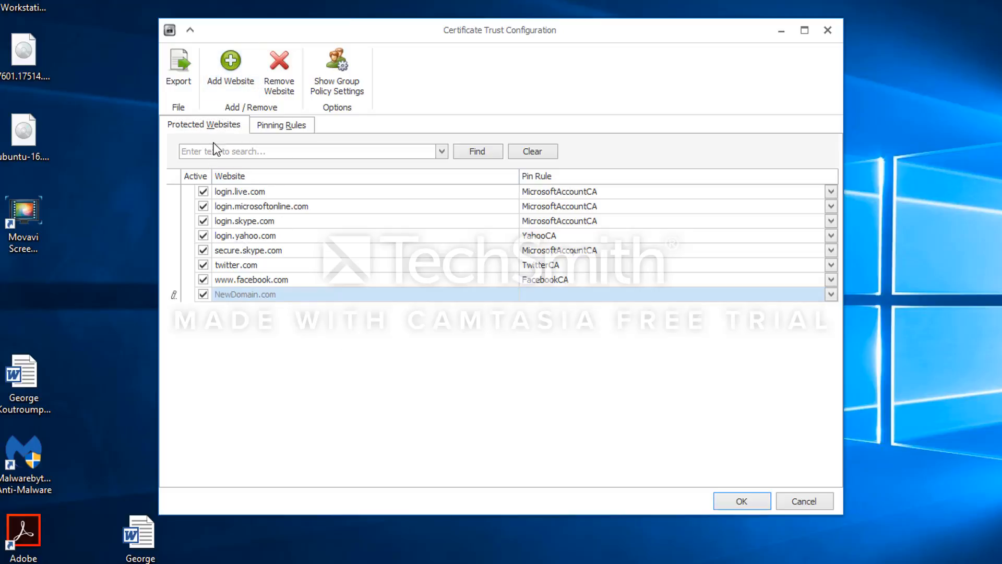
pyautogui.click(253, 296)
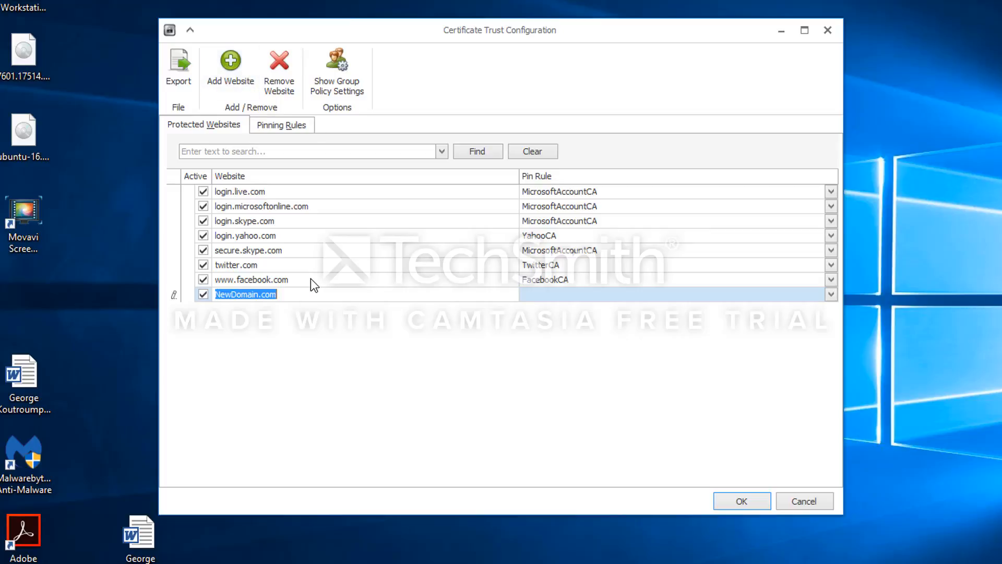
pyautogui.write('www.gog')
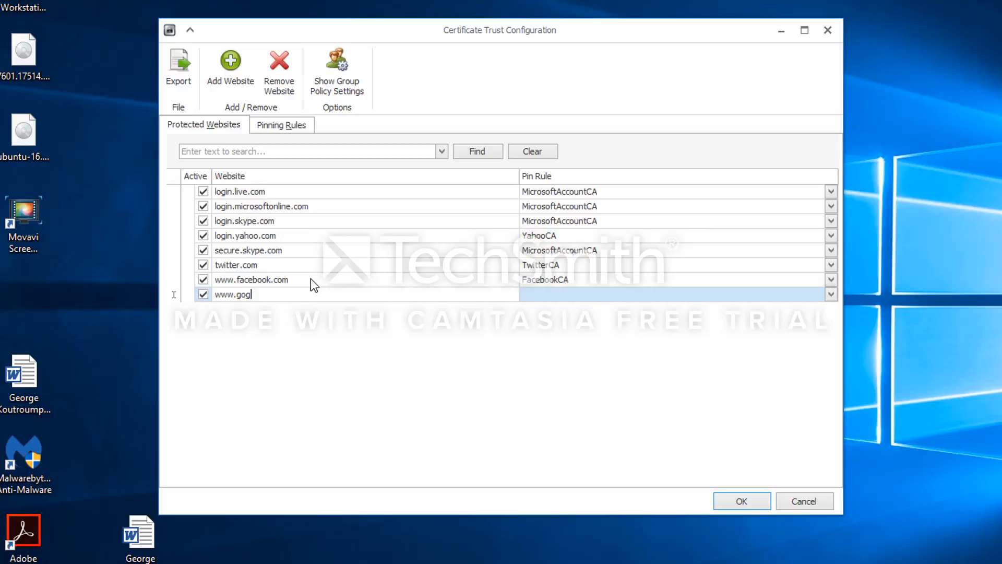
pyautogui.press('BackSpace')
pyautogui.write('ogle.com')
pyautogui.click(741, 507)
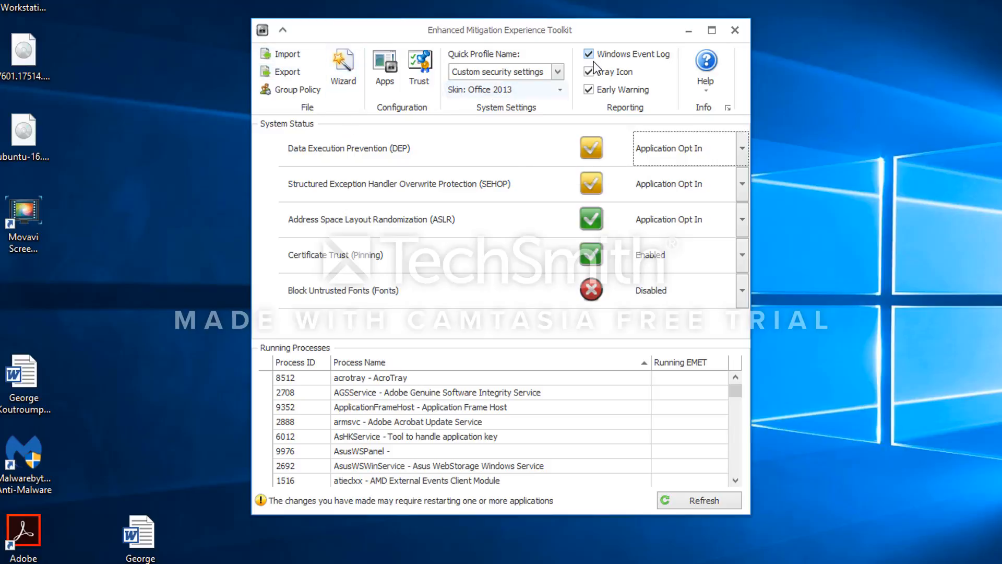
pyautogui.moveTo(452, 31); pyautogui.dragTo(419, 17)
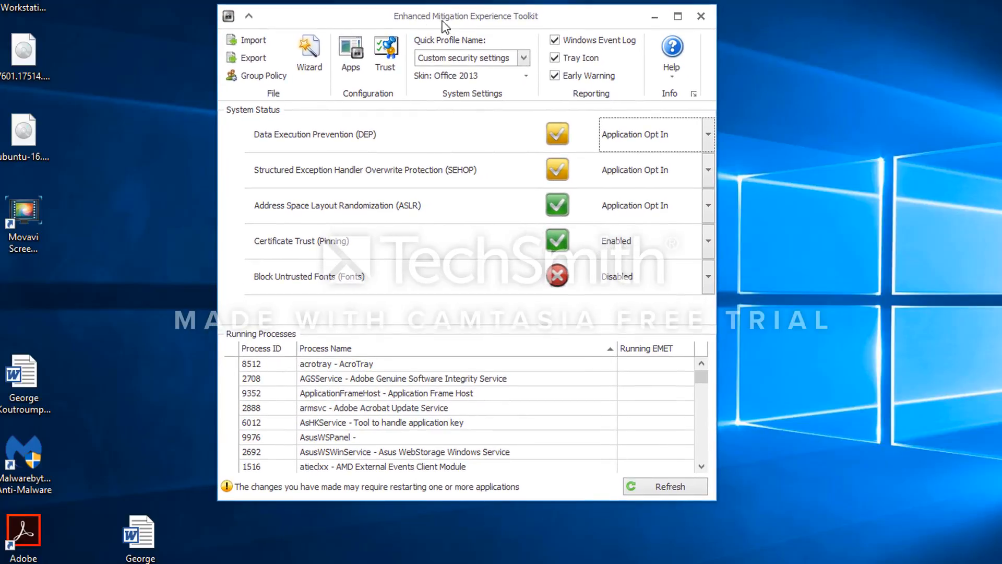